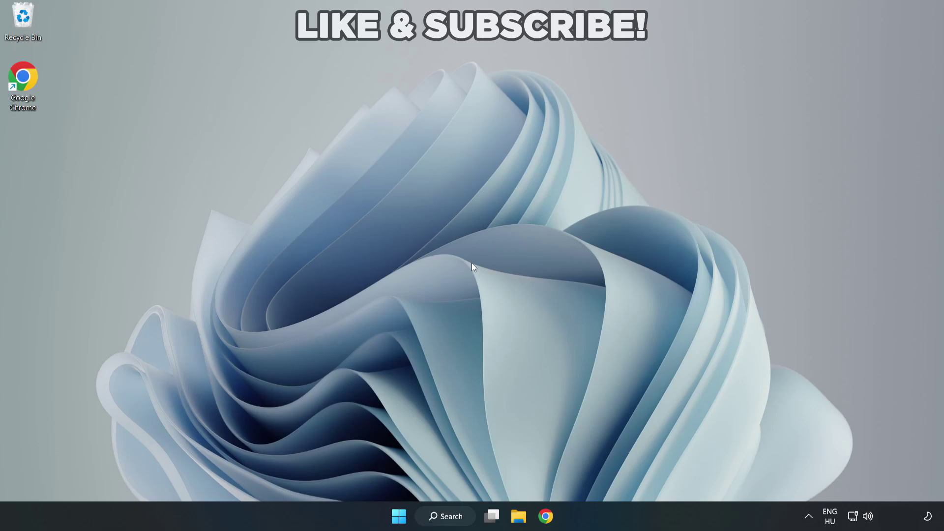
- Search Windows for 'device manager'
{"action": "left_click", "coordinate": [451, 518]}
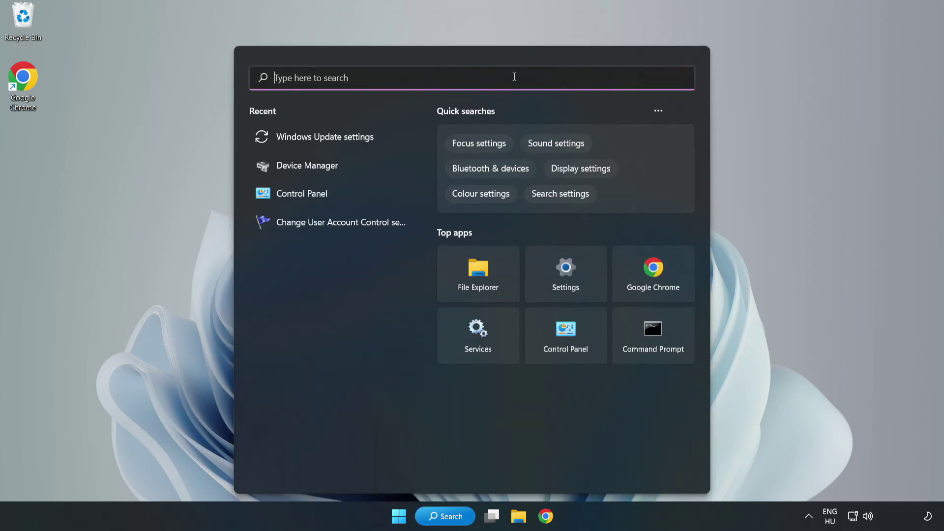
{"action": "type", "text": "devi"}
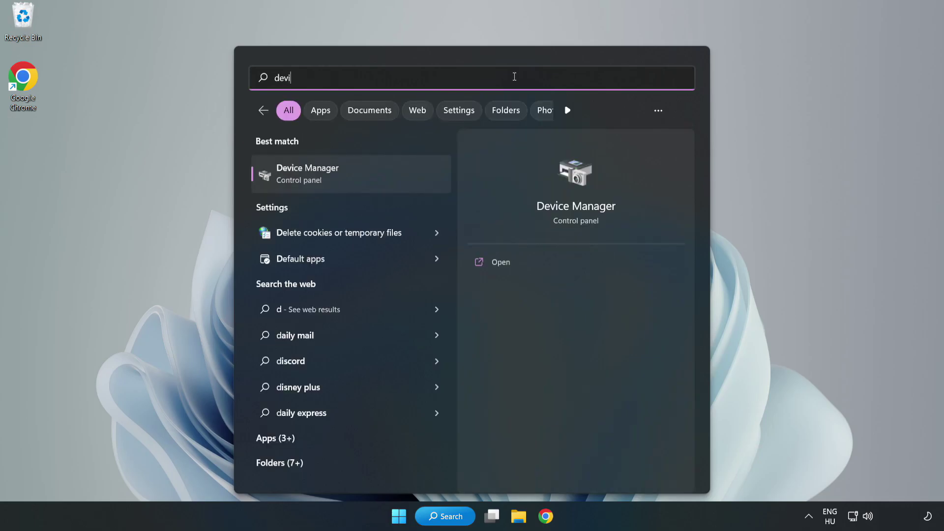
{"action": "type", "text": "ce manager"}
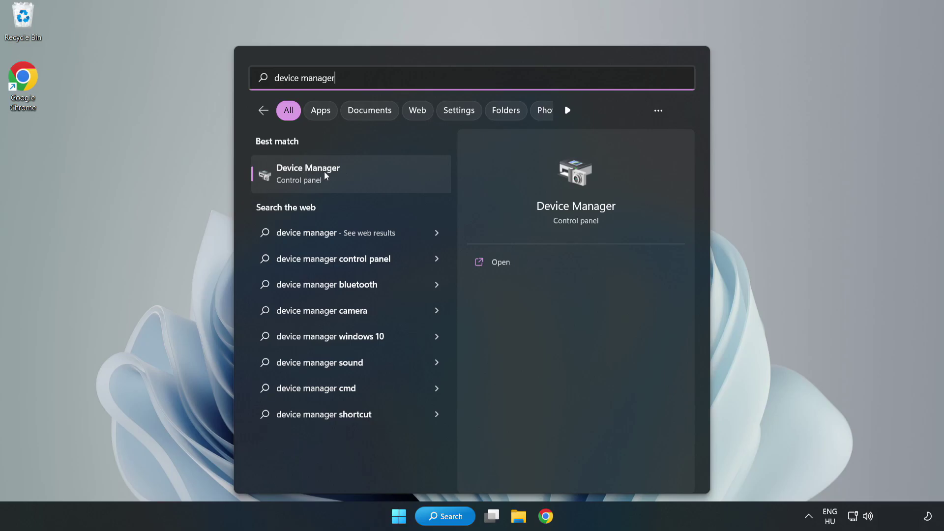
- Launch Device Manager and expand Display adapters to select the VMware SVGA 3D adapter
{"action": "left_click", "coordinate": [352, 183]}
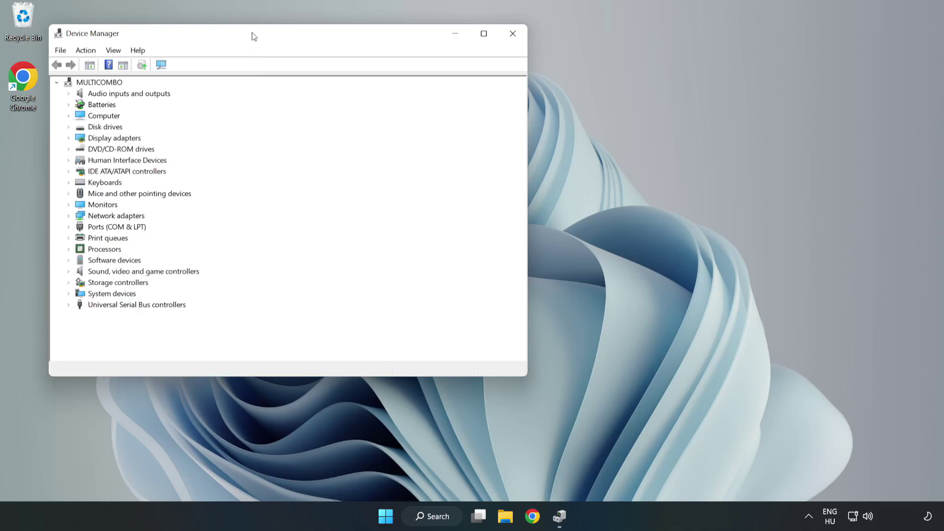
{"action": "left_click_drag", "start_coordinate": [252, 36], "coordinate": [423, 85]}
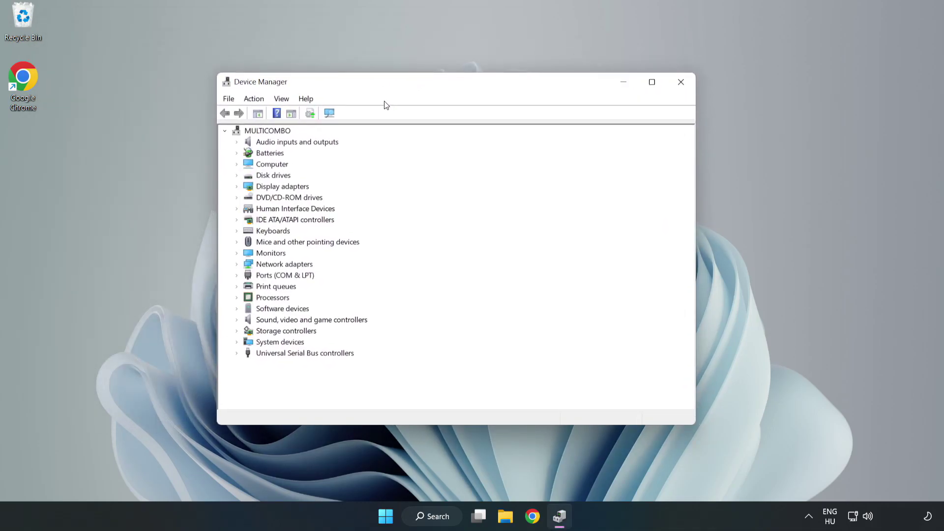
{"action": "left_click", "coordinate": [259, 187]}
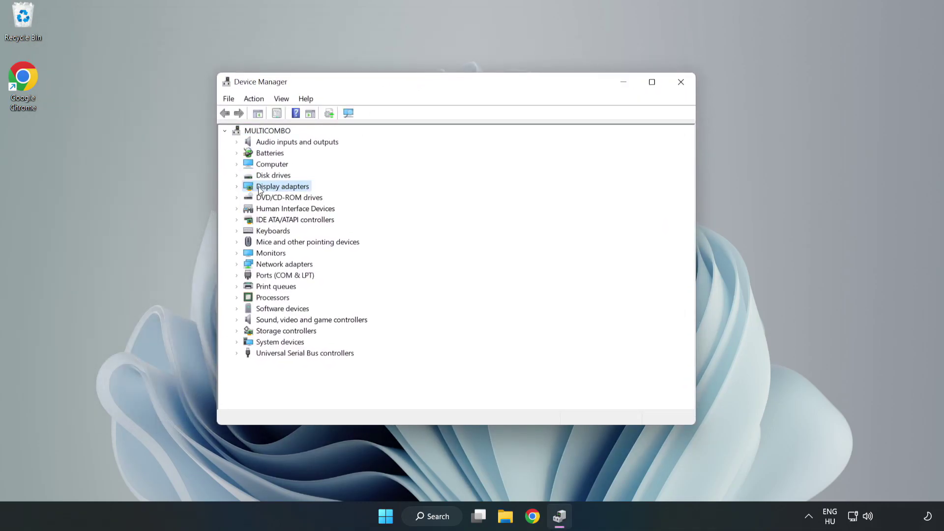
{"action": "left_click", "coordinate": [236, 187]}
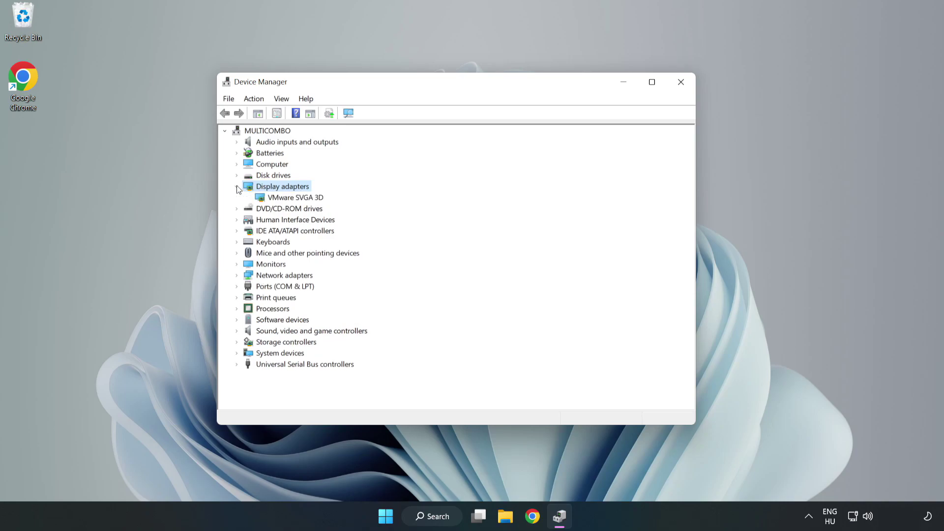
{"action": "left_click", "coordinate": [294, 197]}
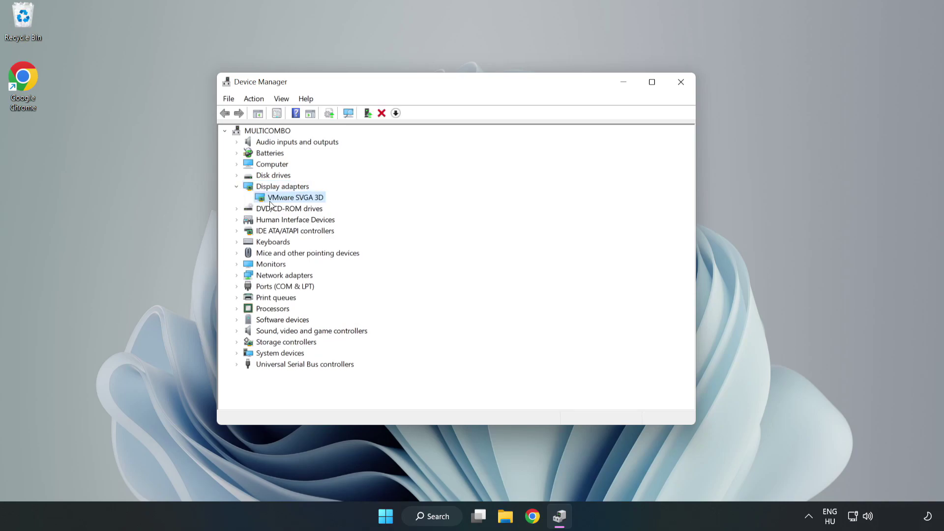
- Automatically search for a VMware SVGA 3D driver, confirming the best one is installed, and close the wizard
{"action": "right_click", "coordinate": [294, 201]}
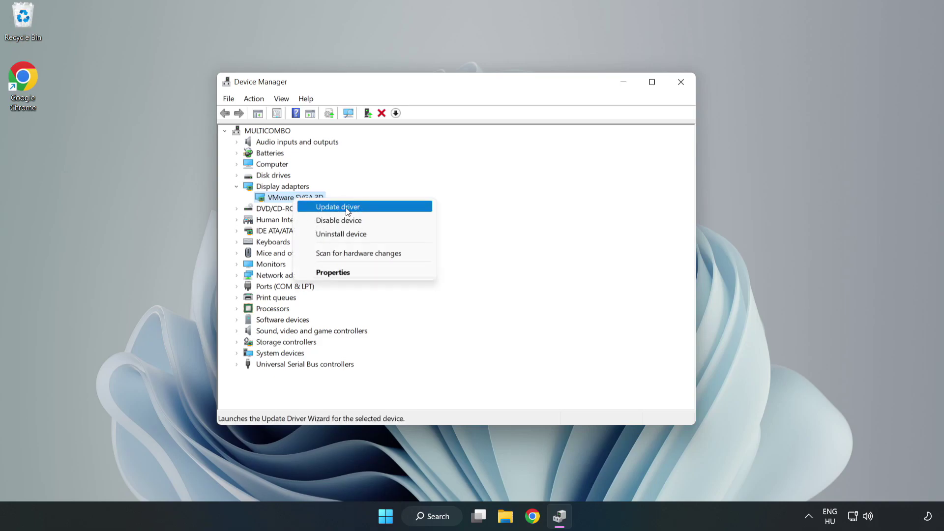
{"action": "left_click", "coordinate": [366, 212]}
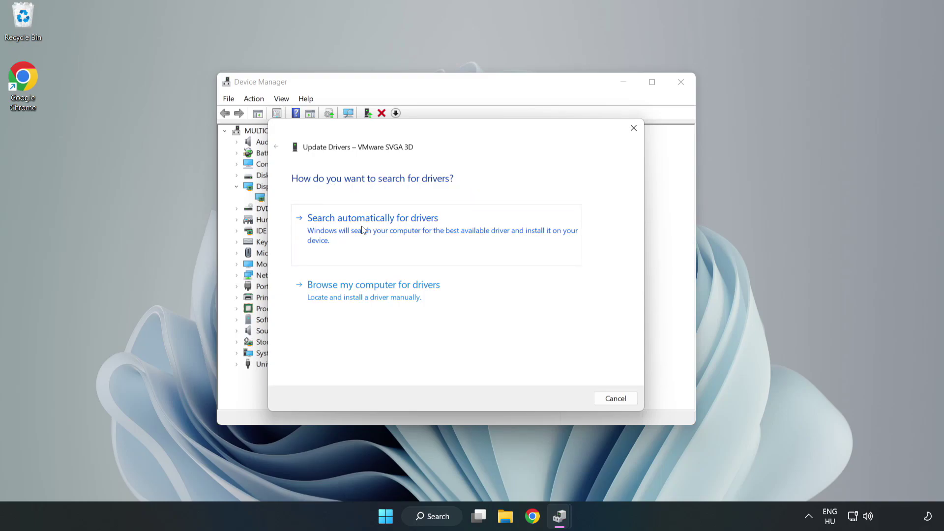
{"action": "left_click", "coordinate": [376, 229]}
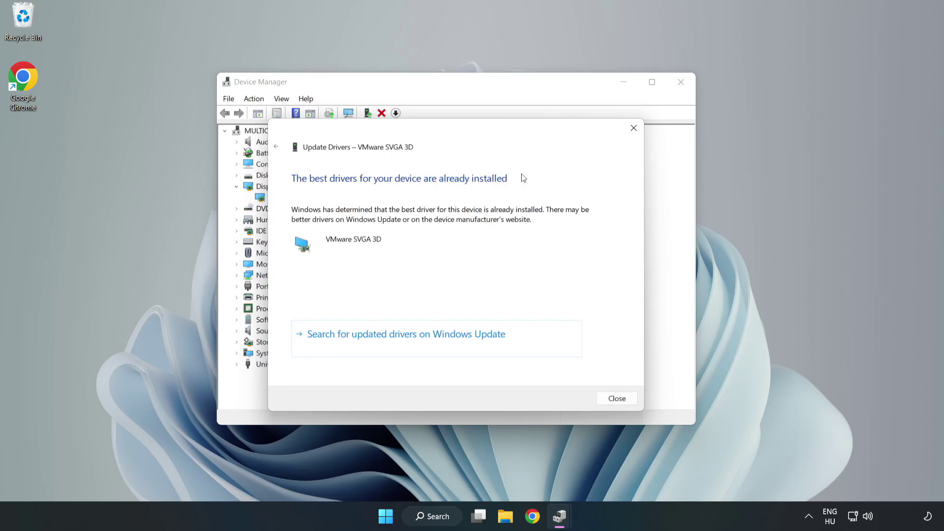
{"action": "left_click", "coordinate": [617, 398]}
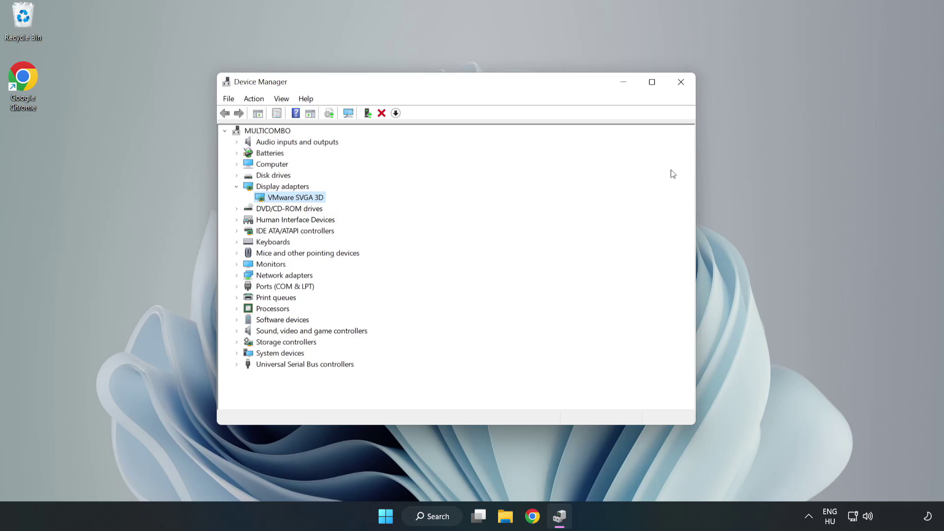
- Close Device Manager, open Windows Update settings via 'updates', maximize it, and check for updates
{"action": "left_click", "coordinate": [681, 84]}
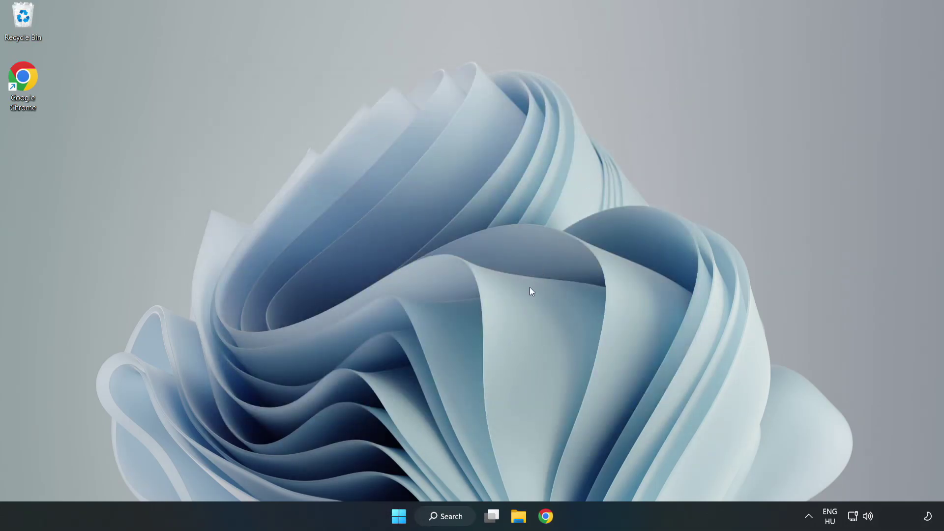
{"action": "left_click", "coordinate": [448, 515]}
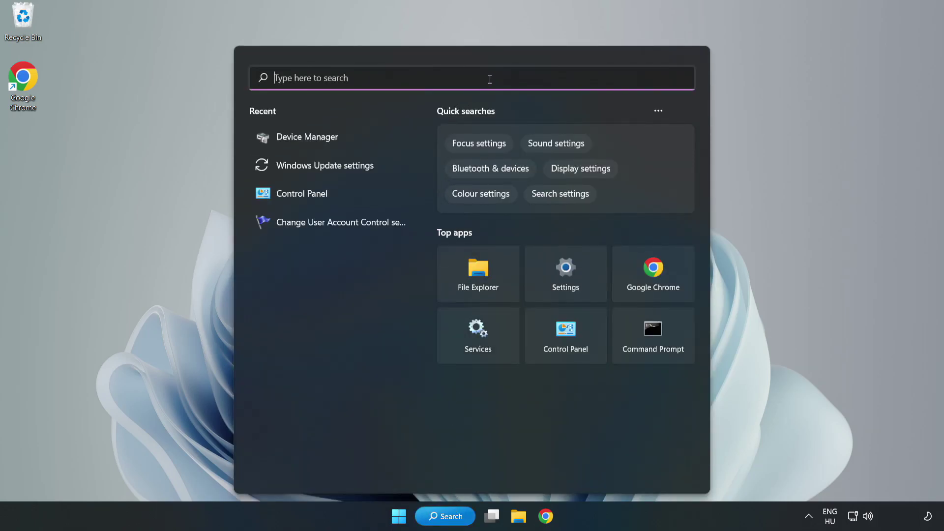
{"action": "type", "text": "updates"}
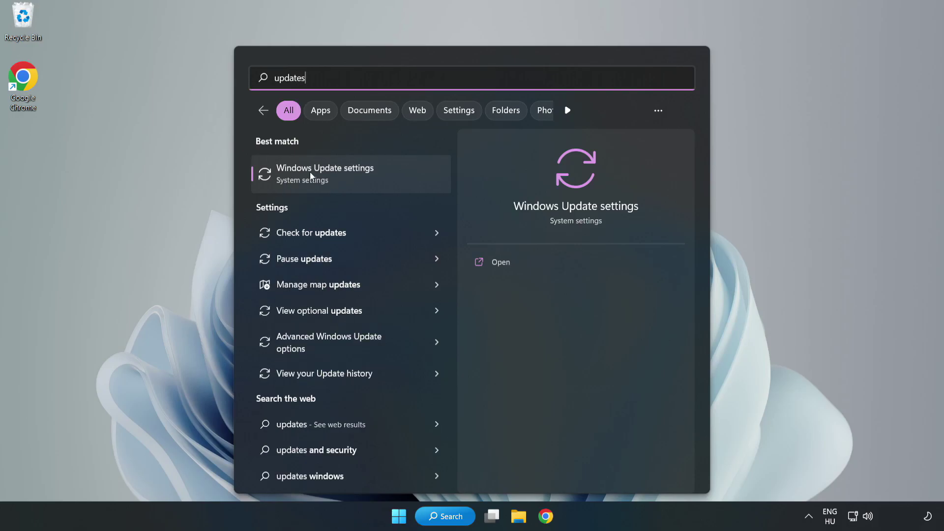
{"action": "left_click", "coordinate": [337, 178]}
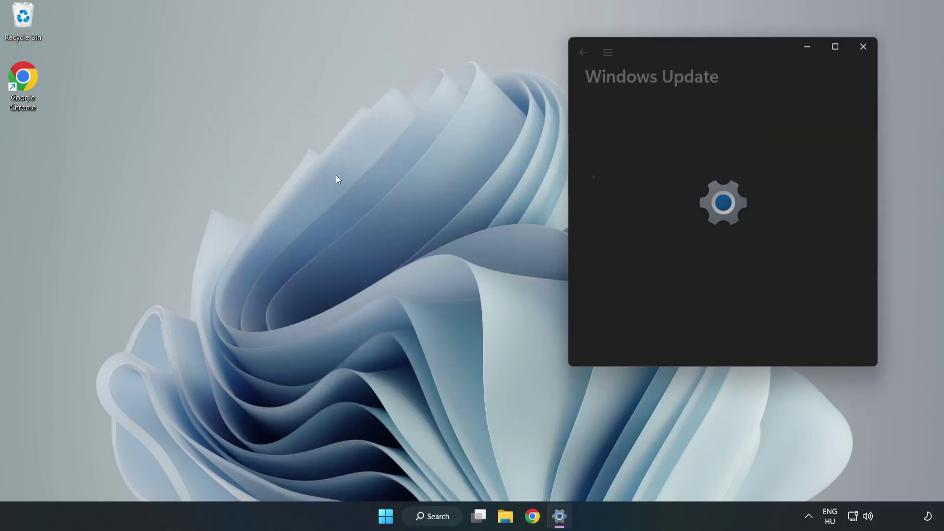
{"action": "left_click", "coordinate": [836, 47]}
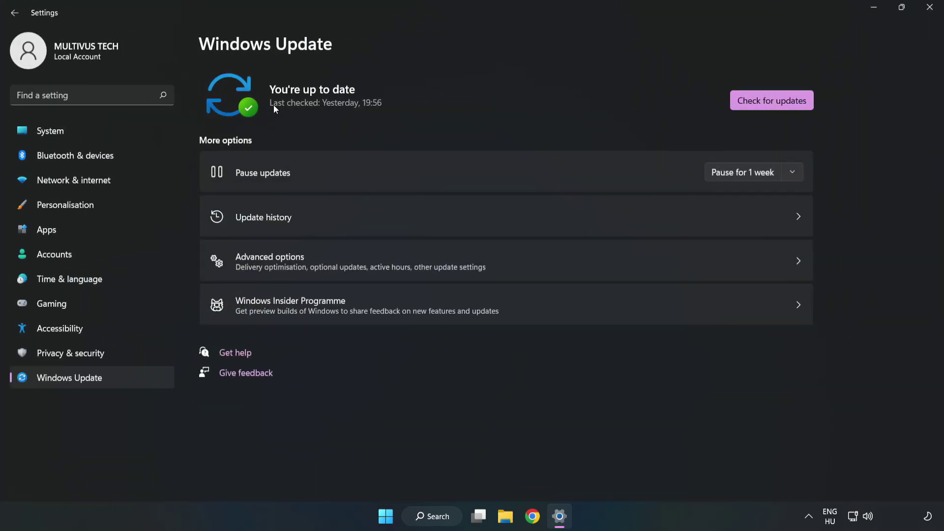
{"action": "left_click", "coordinate": [774, 102]}
- Close Settings and open the Properties of the YOUR NOT WORKING APP shortcut
{"action": "left_click", "coordinate": [929, 7]}
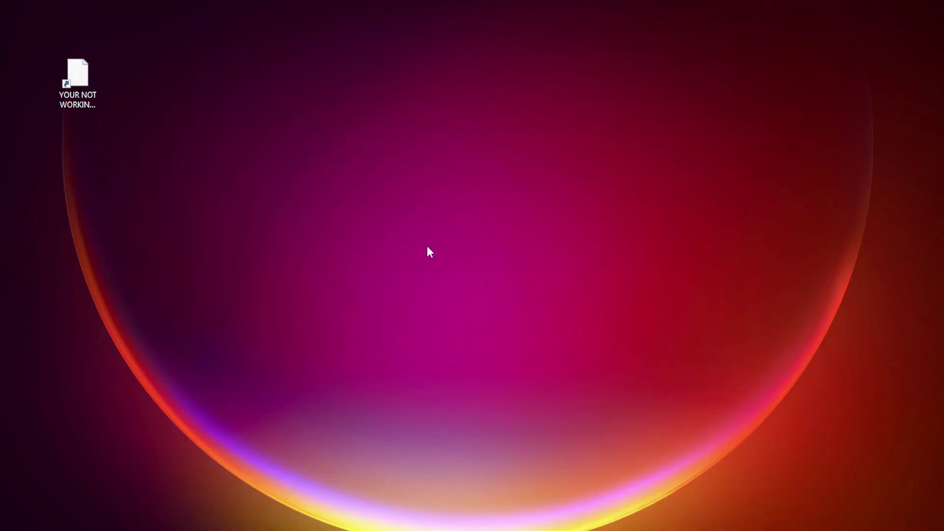
{"action": "left_click", "coordinate": [70, 107]}
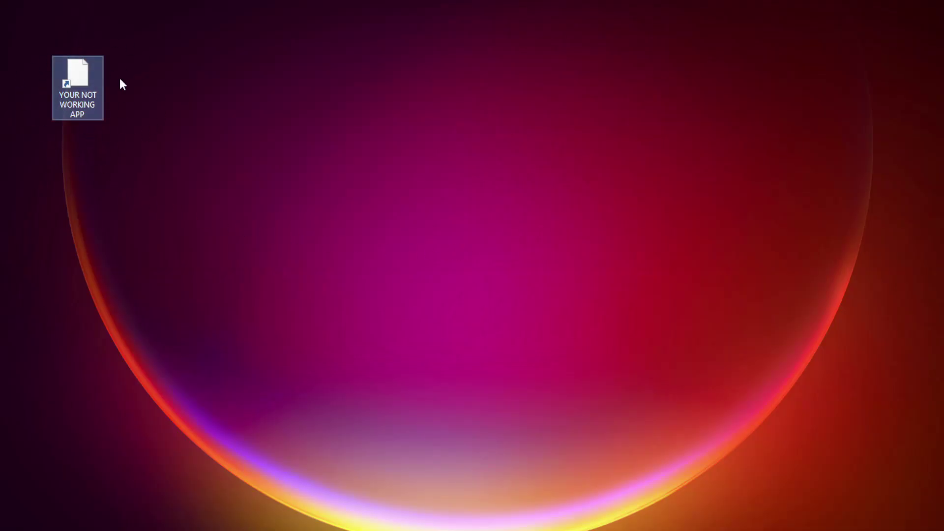
{"action": "right_click", "coordinate": [76, 69]}
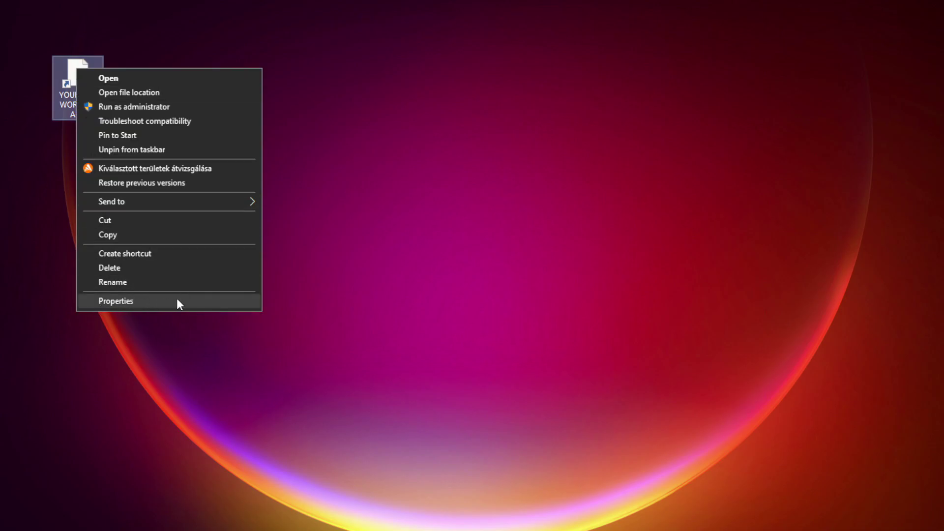
{"action": "left_click", "coordinate": [188, 301]}
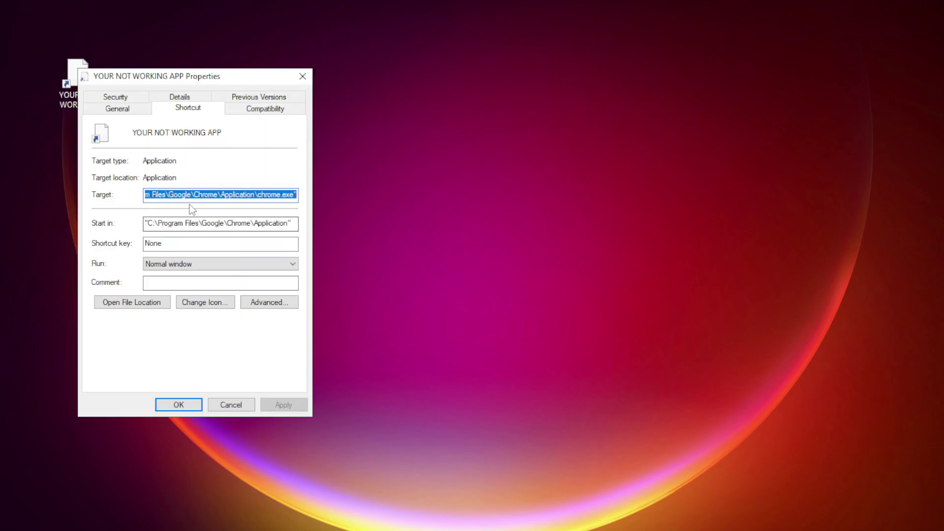
{"action": "left_click_drag", "start_coordinate": [209, 81], "coordinate": [476, 104]}
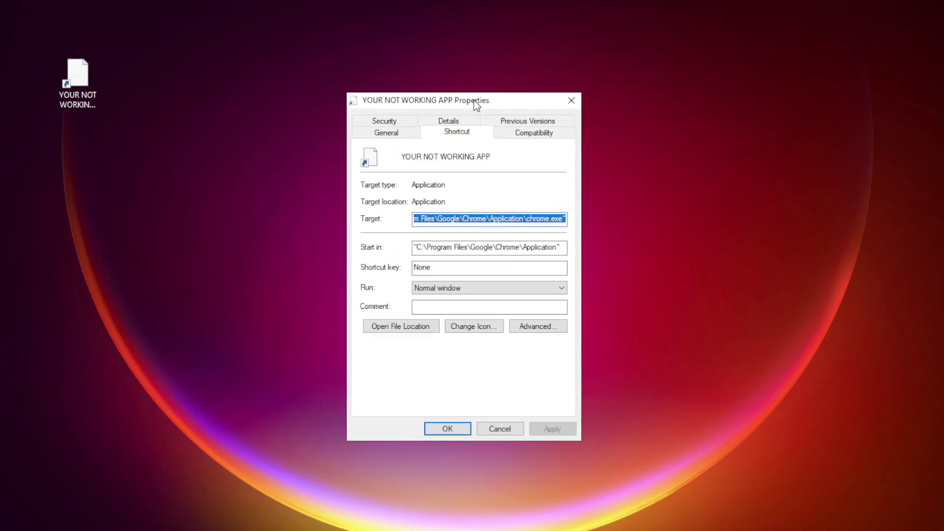
- Set Windows 8 compatibility mode, disable fullscreen optimizations, run as administrator, and save
{"action": "left_click", "coordinate": [553, 136]}
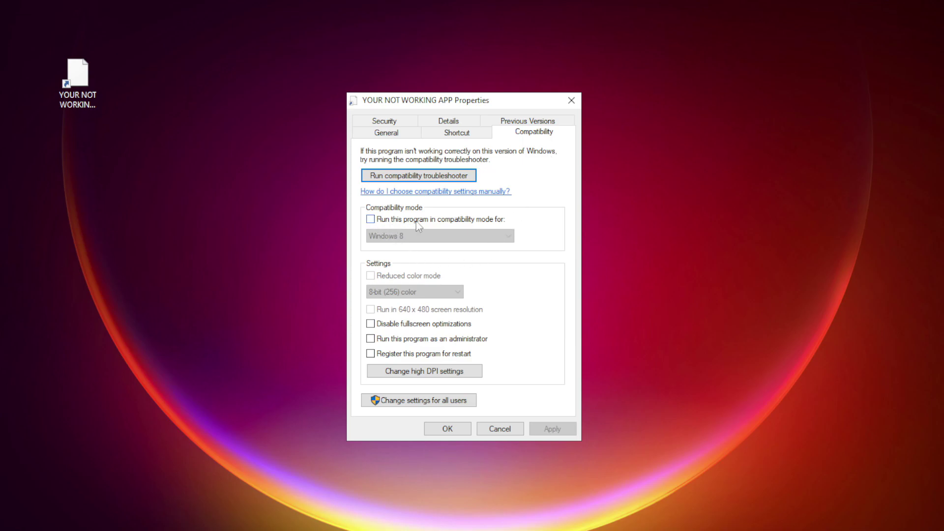
{"action": "left_click", "coordinate": [383, 220]}
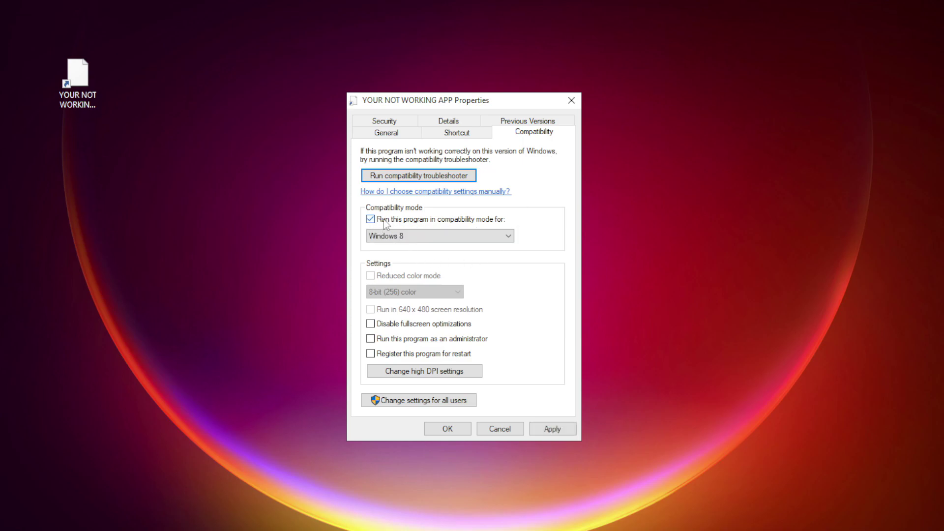
{"action": "left_click", "coordinate": [398, 236]}
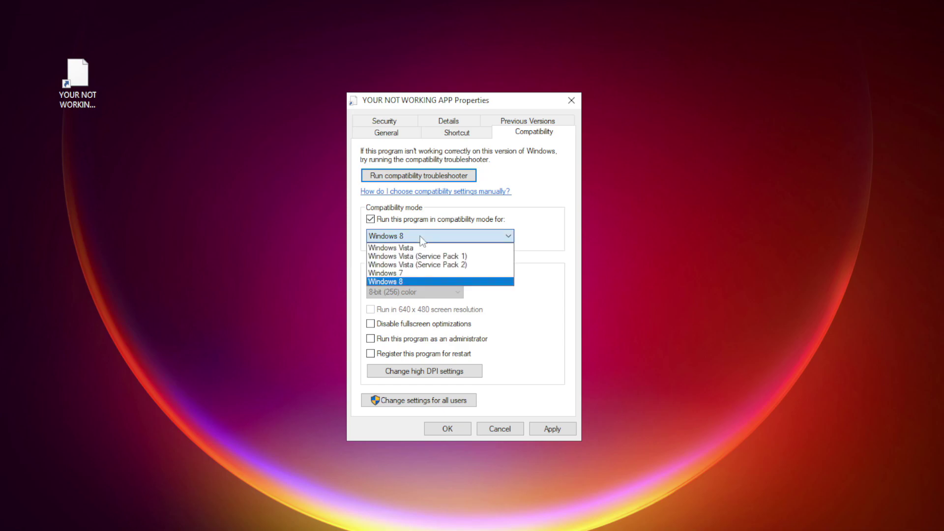
{"action": "left_click", "coordinate": [412, 279]}
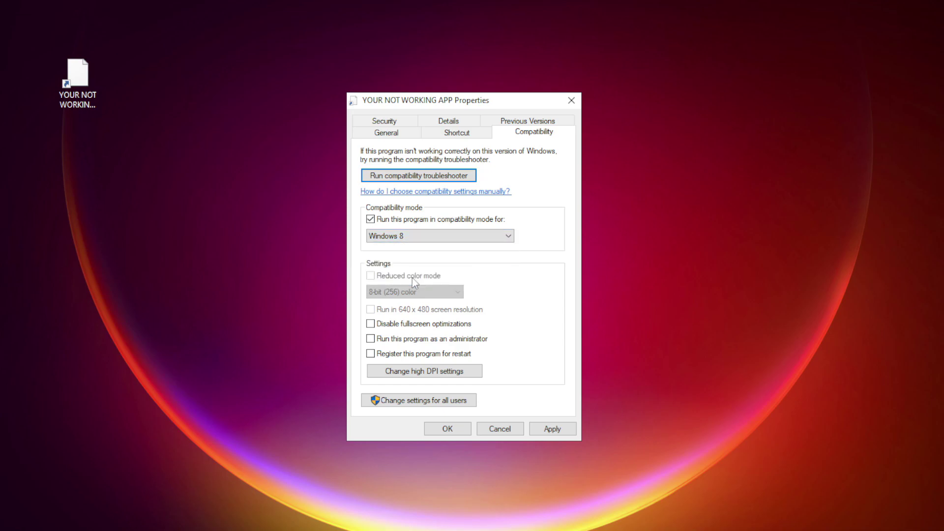
{"action": "left_click", "coordinate": [412, 326]}
{"action": "left_click", "coordinate": [553, 430]}
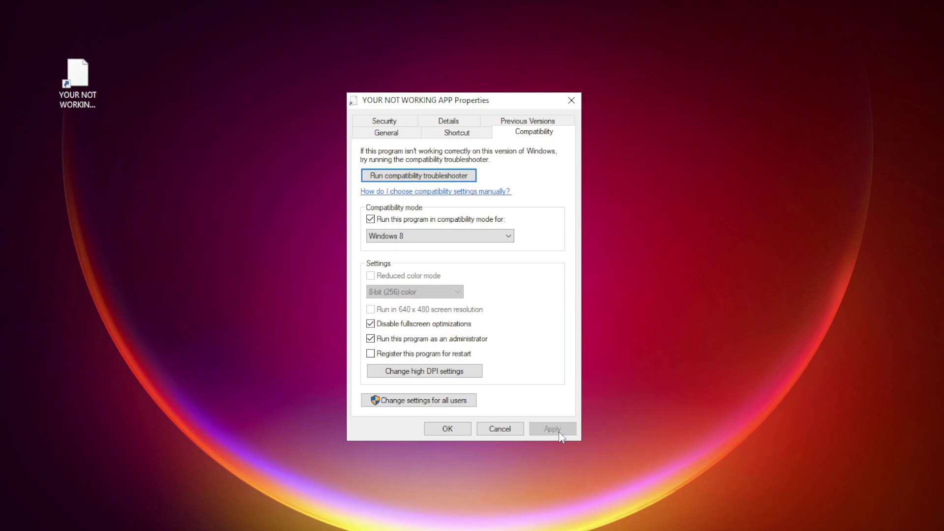
{"action": "left_click", "coordinate": [448, 429]}
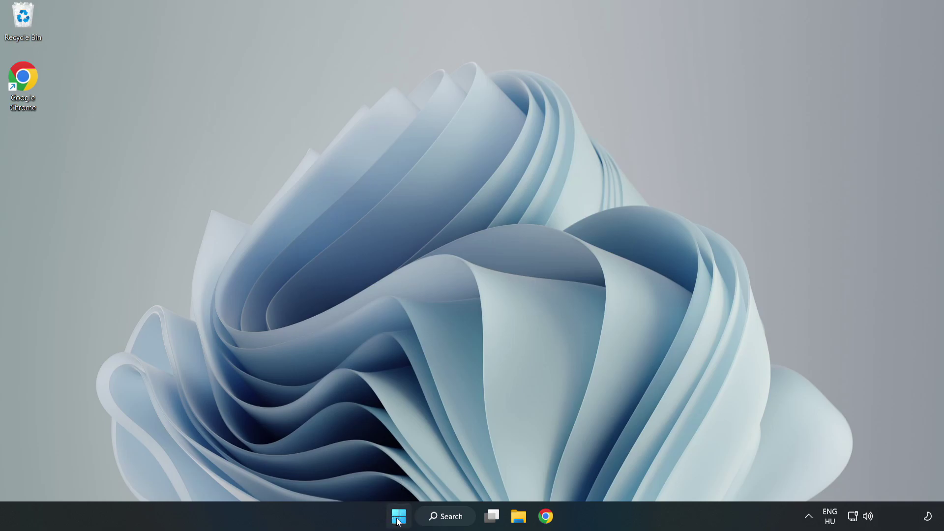
- Launch Task Manager from the Start button's quick menu and show the Startup apps
{"action": "right_click", "coordinate": [401, 521]}
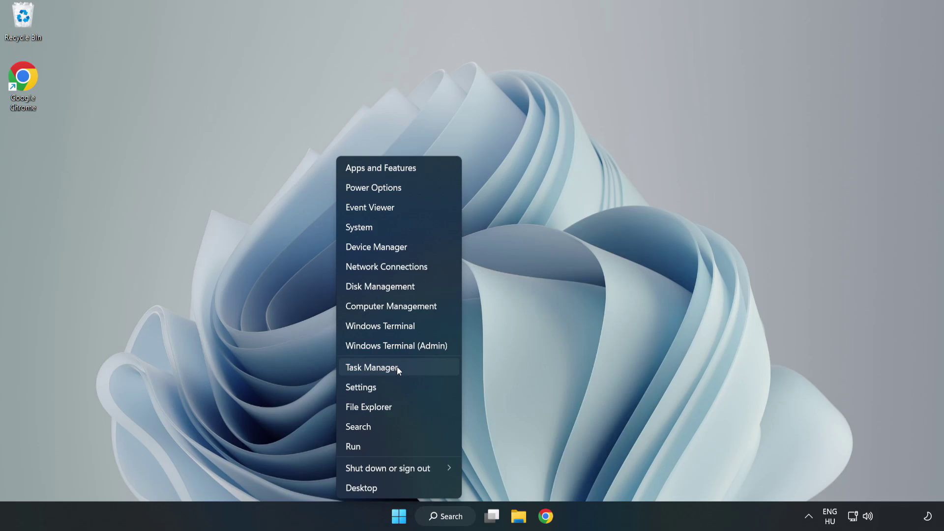
{"action": "left_click", "coordinate": [397, 368]}
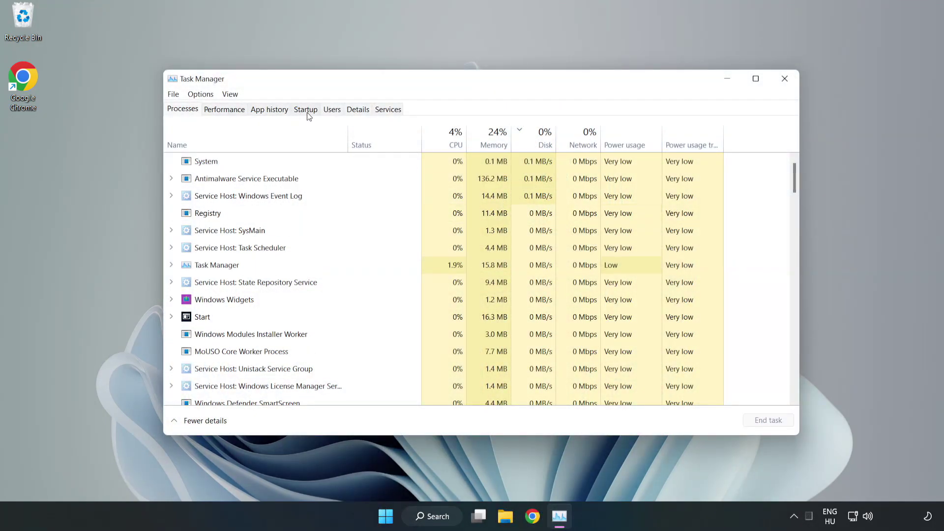
{"action": "left_click", "coordinate": [306, 112]}
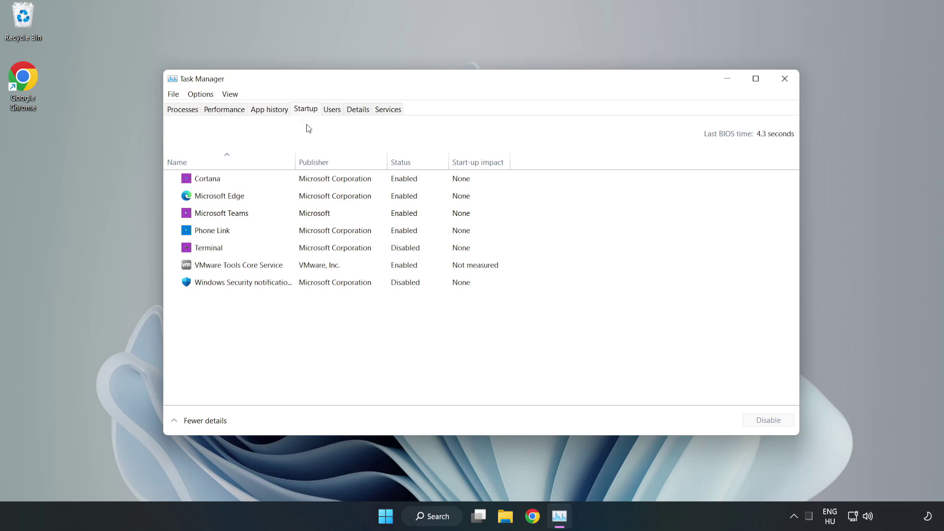
- Disable Cortana, Microsoft Edge, Microsoft Teams and Phone Link at startup
{"action": "left_click", "coordinate": [326, 187]}
{"action": "left_click", "coordinate": [765, 420]}
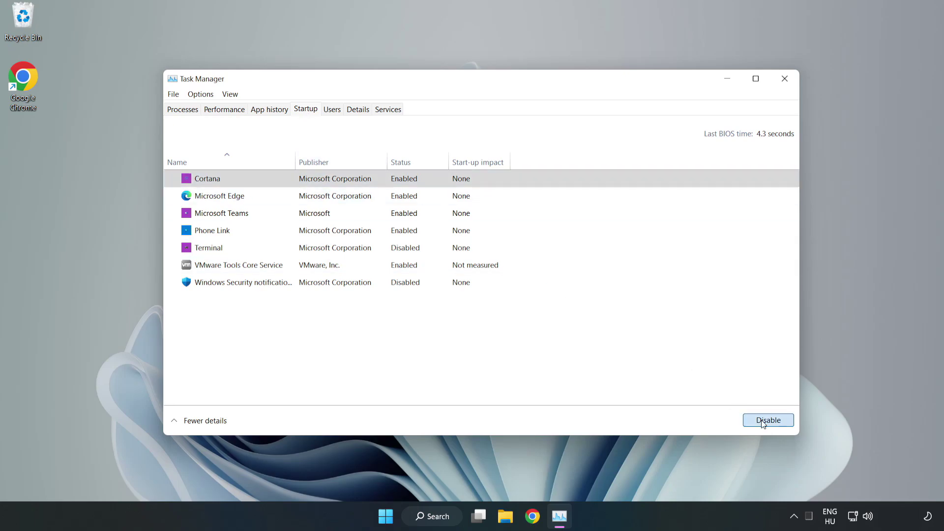
{"action": "left_click", "coordinate": [407, 194]}
{"action": "left_click", "coordinate": [768, 420]}
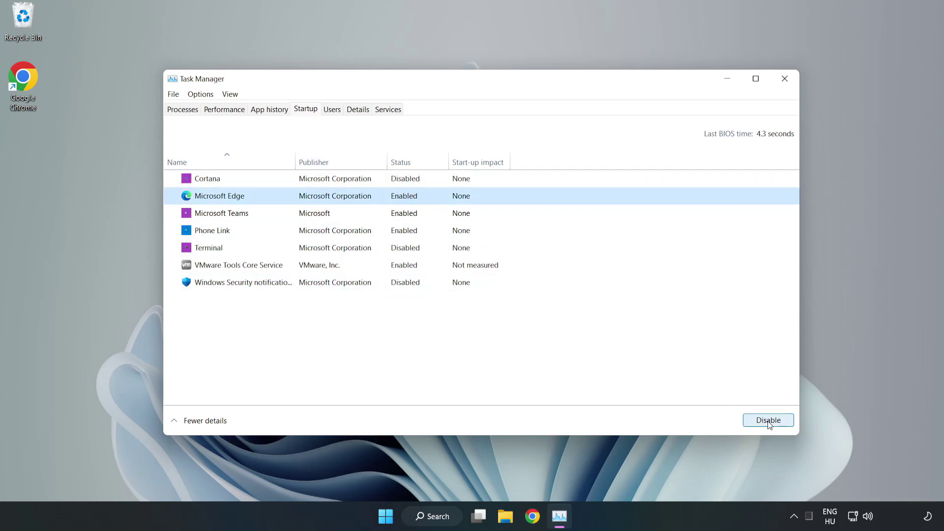
{"action": "left_click", "coordinate": [333, 214]}
{"action": "left_click", "coordinate": [768, 420]}
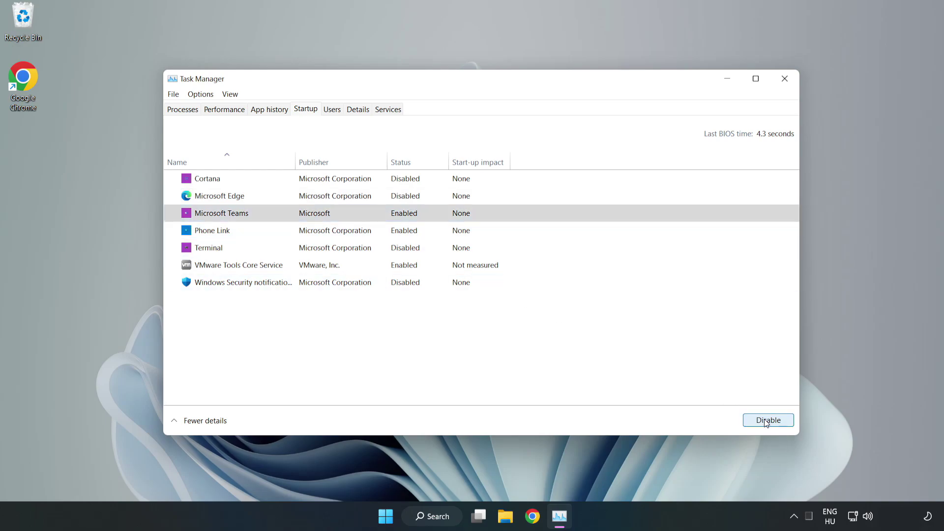
{"action": "left_click", "coordinate": [316, 235]}
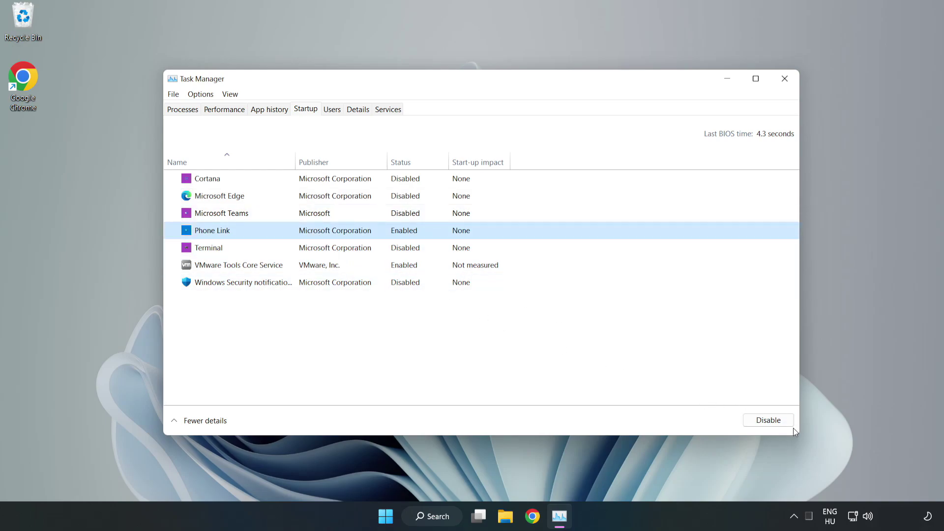
{"action": "left_click", "coordinate": [767, 419]}
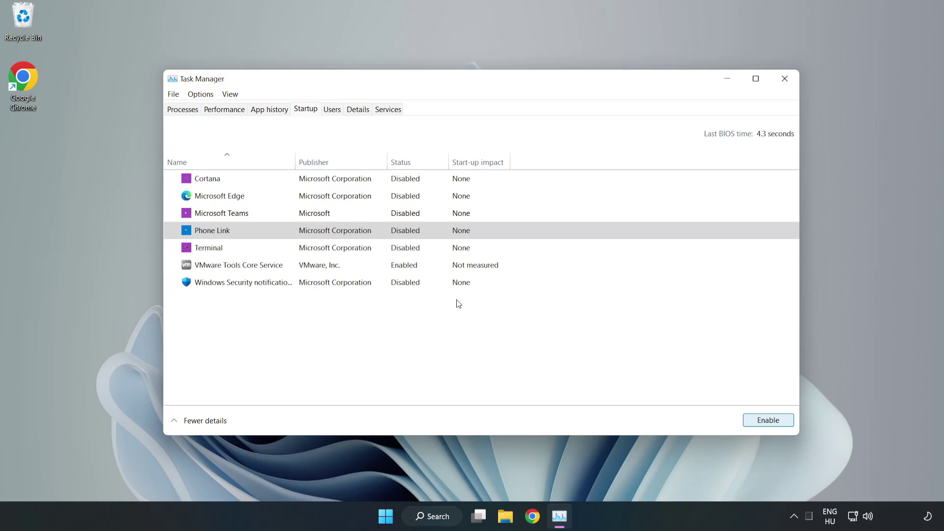
- Close Task Manager, search 'cmd', and launch Command Prompt as administrator
{"action": "left_click", "coordinate": [785, 80]}
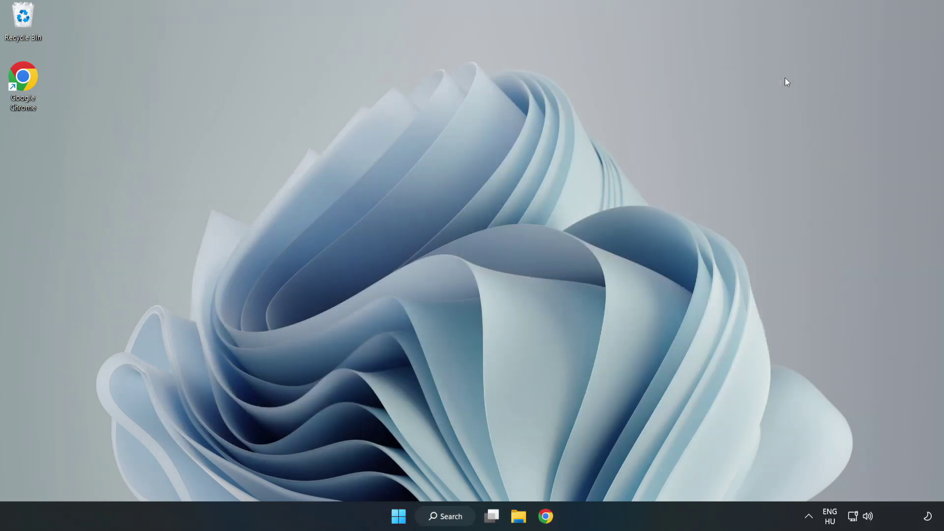
{"action": "left_click", "coordinate": [458, 516]}
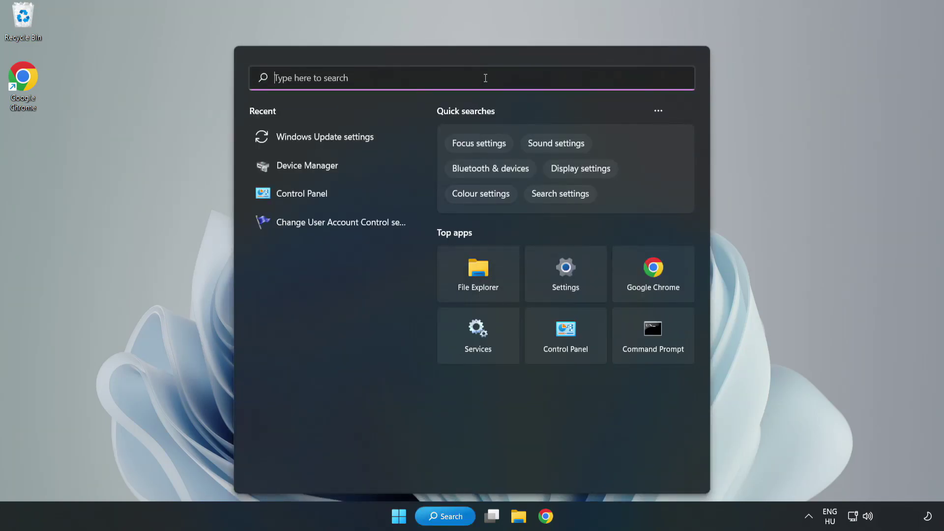
{"action": "type", "text": "cmd"}
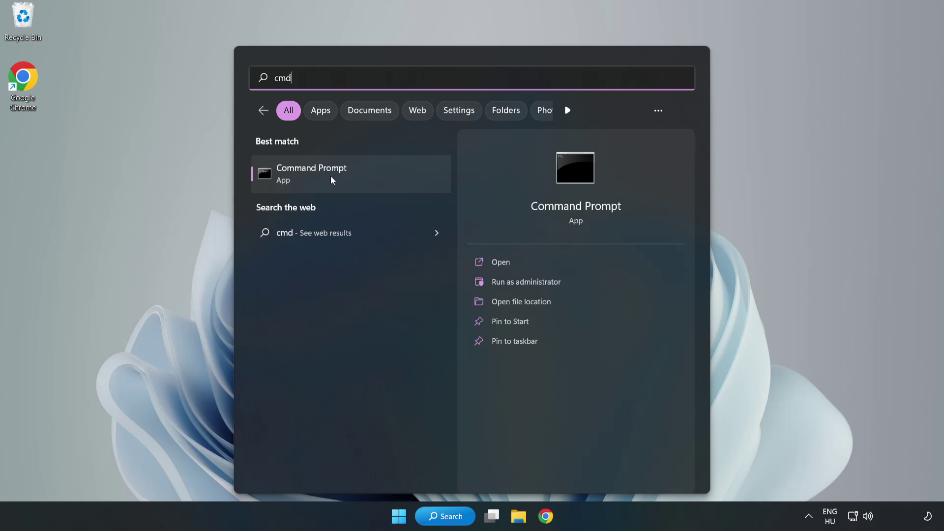
{"action": "left_click", "coordinate": [371, 179]}
{"action": "right_click", "coordinate": [371, 178]}
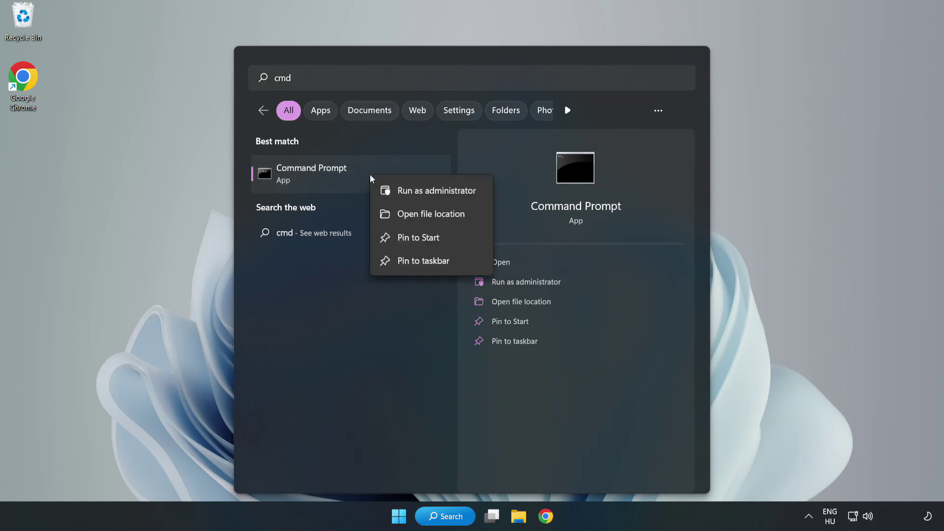
{"action": "left_click", "coordinate": [408, 192]}
{"action": "left_click_drag", "start_coordinate": [377, 104], "coordinate": [480, 108]}
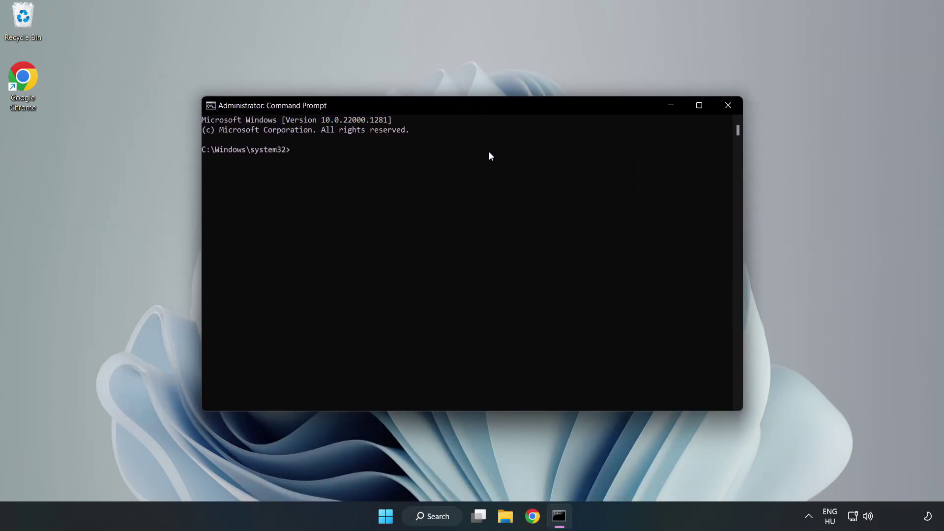
- Run sfc /scannow, then close the Command Prompt after it reports no integrity violations
{"action": "type", "text": "sfc"}
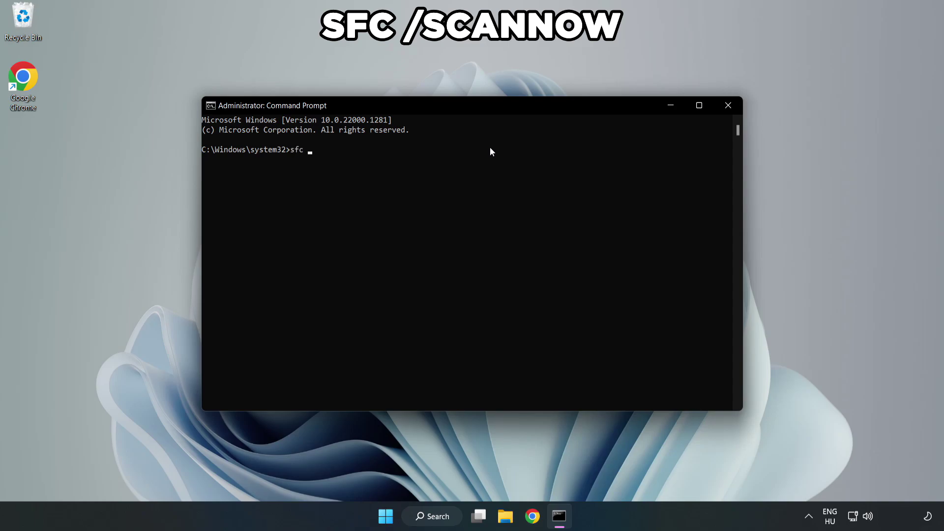
{"action": "type", "text": " /scannow"}
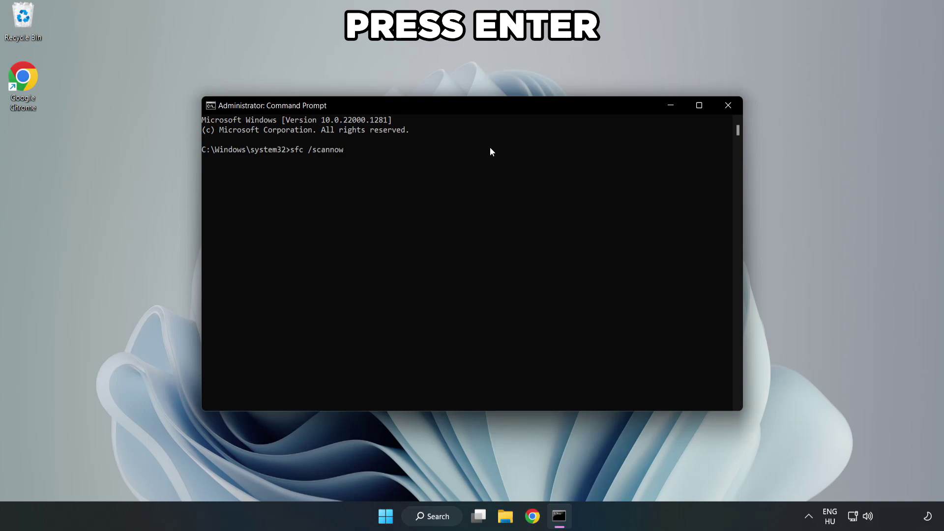
{"action": "key", "text": "Return"}
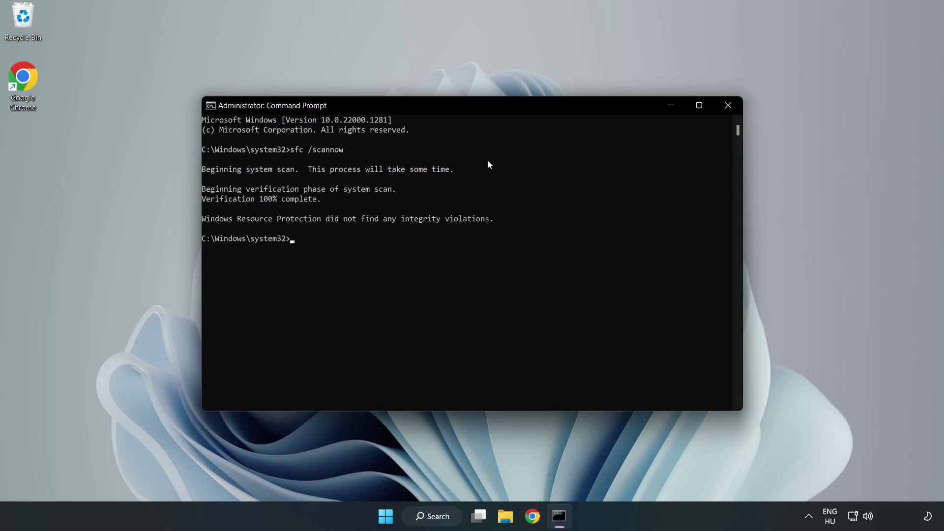
{"action": "left_click", "coordinate": [727, 110]}
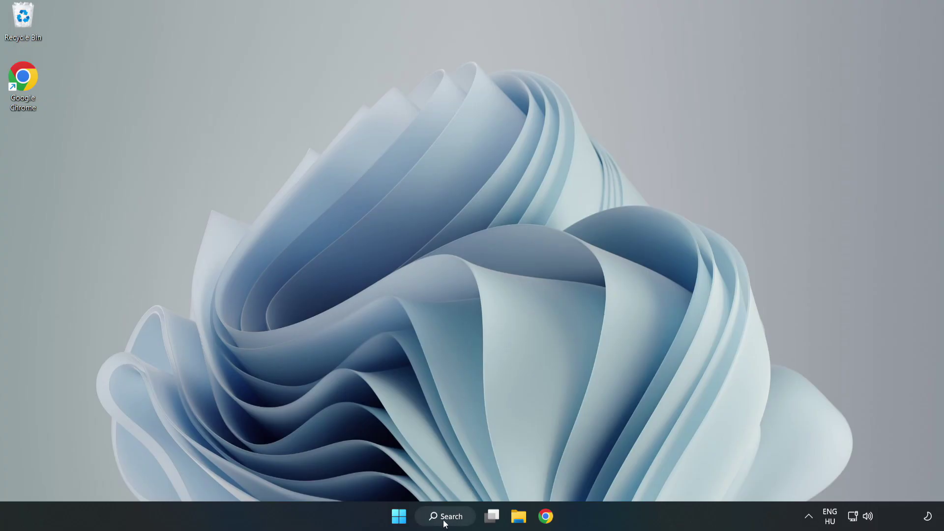
- Search for 'security' and open the Windows Security app
{"action": "left_click", "coordinate": [443, 518]}
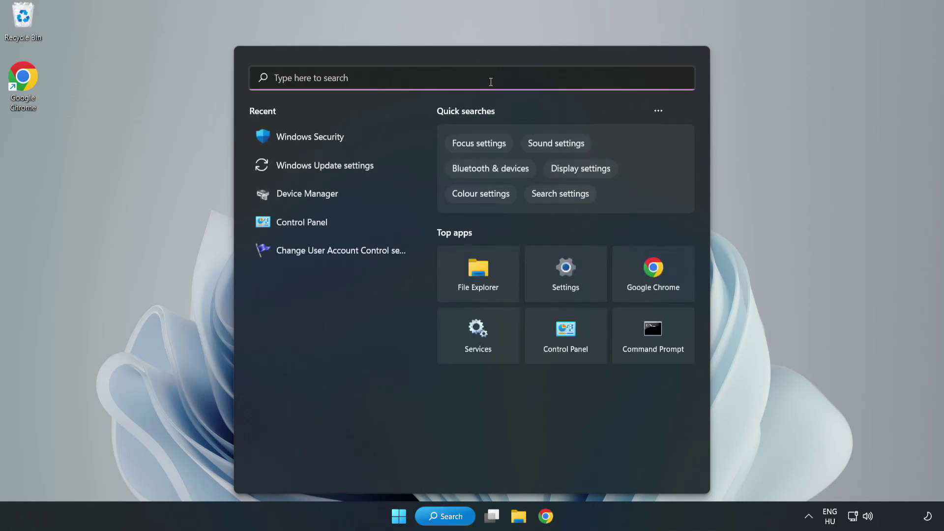
{"action": "type", "text": "securit"}
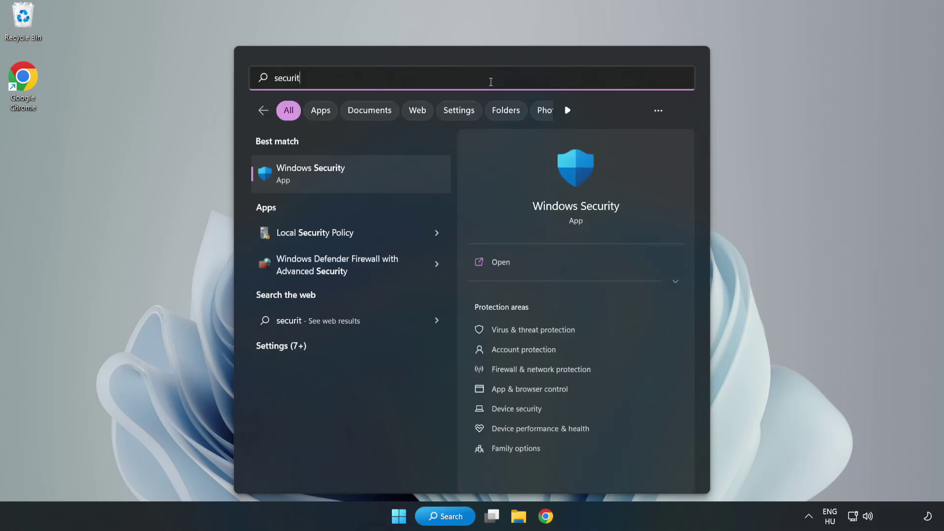
{"action": "type", "text": "y"}
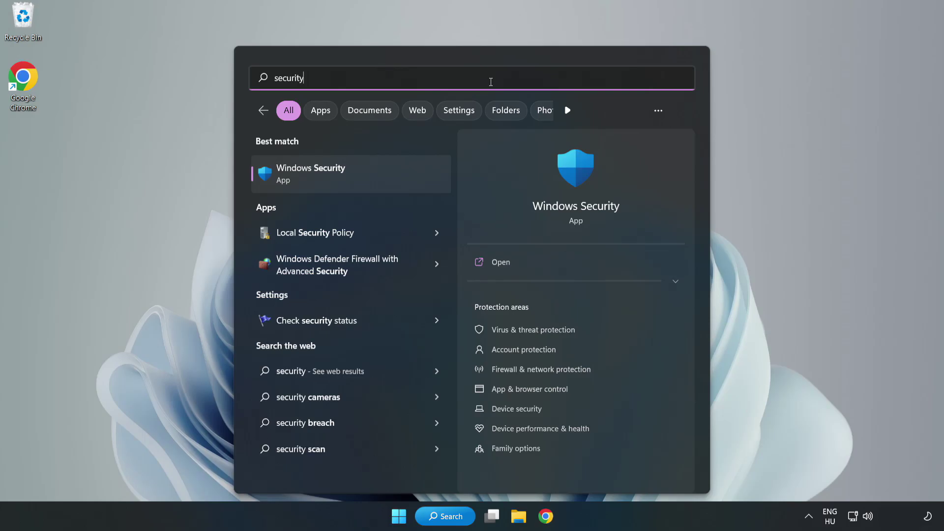
{"action": "left_click", "coordinate": [342, 183]}
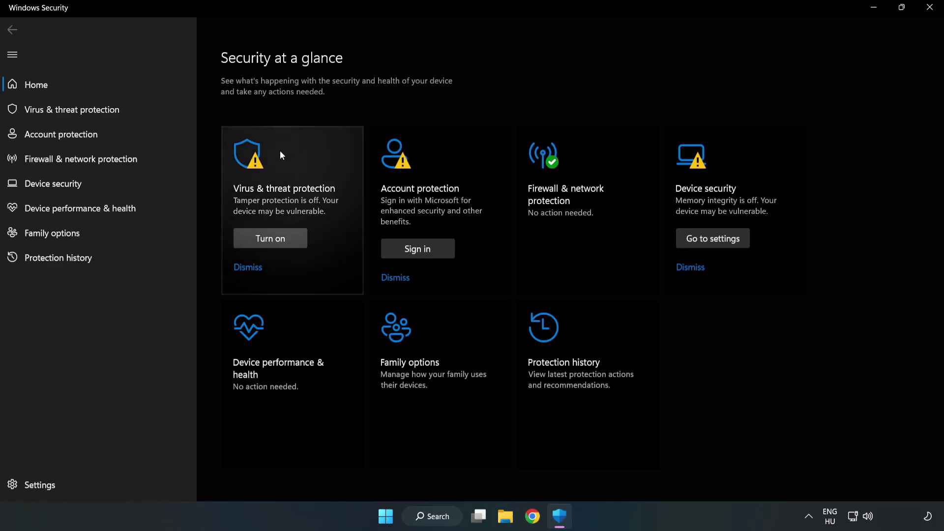
- Go to Virus & threat protection, open Manage settings, and scroll toward Exclusions
{"action": "left_click", "coordinate": [61, 113]}
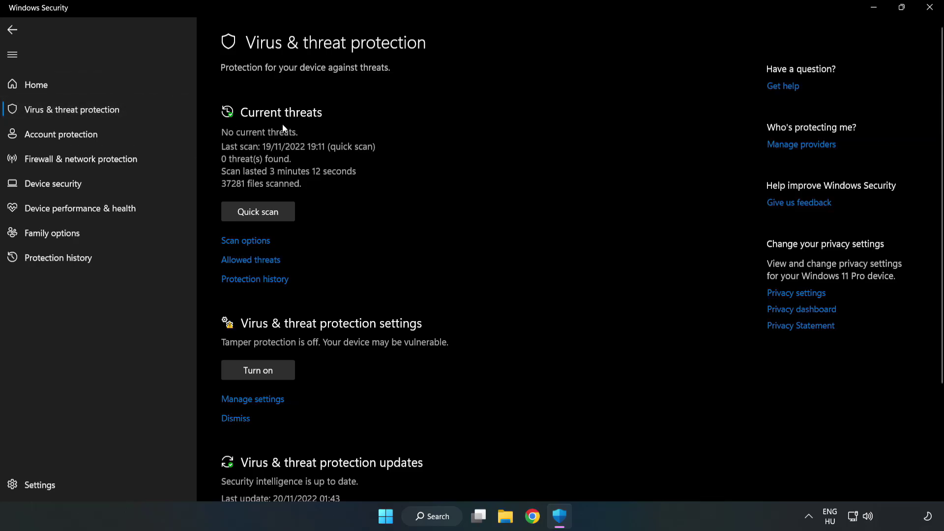
{"action": "scroll", "coordinate": [492, 190], "scroll_direction": "down", "scroll_amount": 2}
{"action": "scroll", "coordinate": [493, 194], "scroll_direction": "down", "scroll_amount": 1}
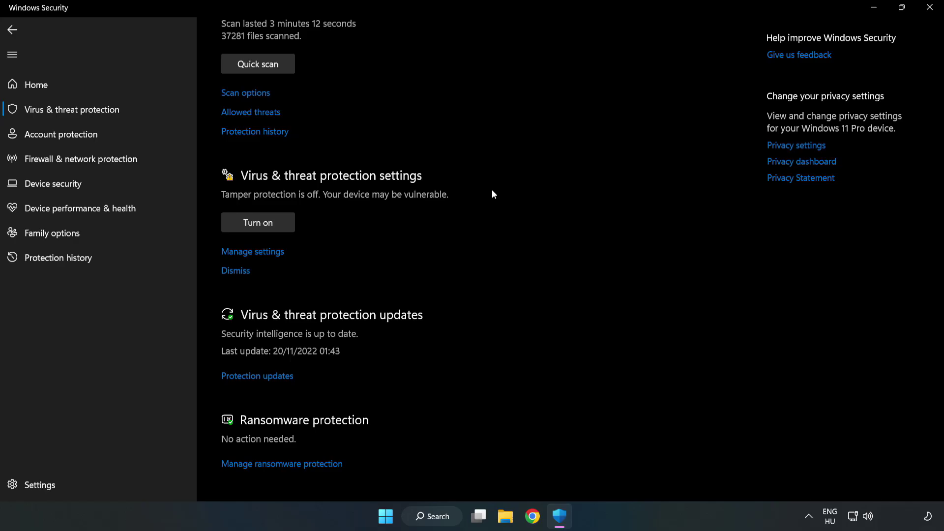
{"action": "left_click", "coordinate": [258, 252]}
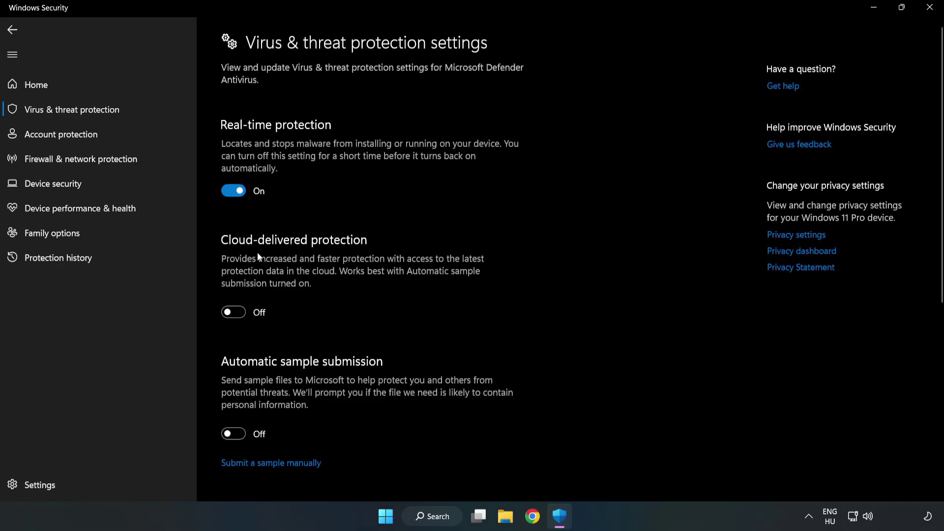
{"action": "scroll", "coordinate": [600, 248], "scroll_direction": "down", "scroll_amount": 6}
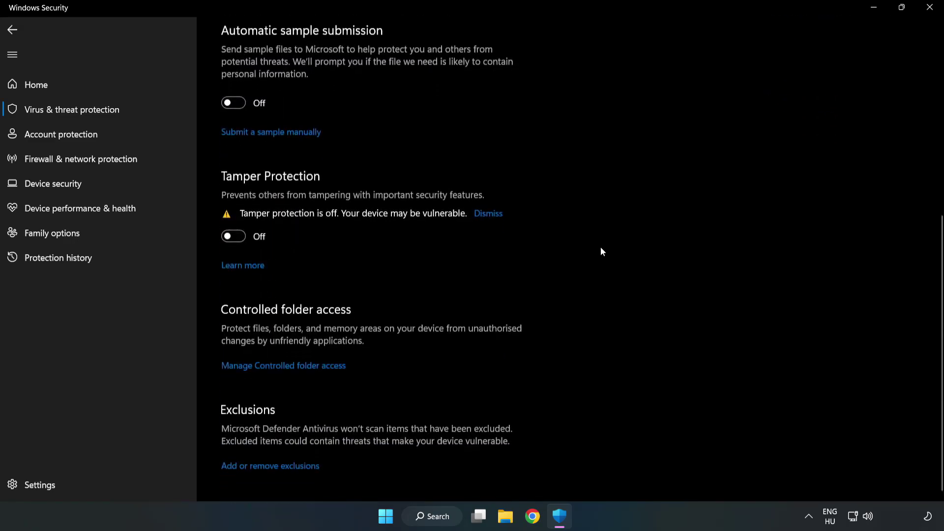
- Open Add or remove exclusions and choose to add a File exclusion
{"action": "left_click", "coordinate": [278, 464]}
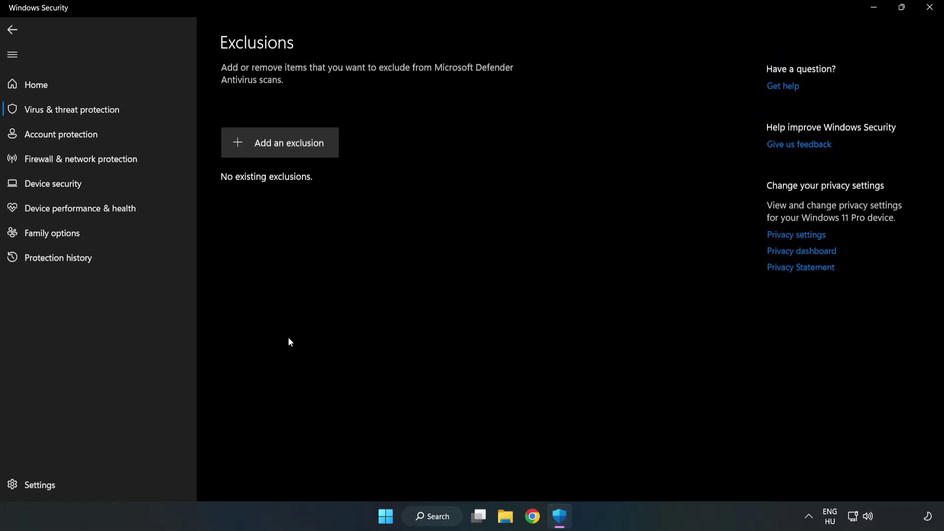
{"action": "left_click", "coordinate": [290, 149]}
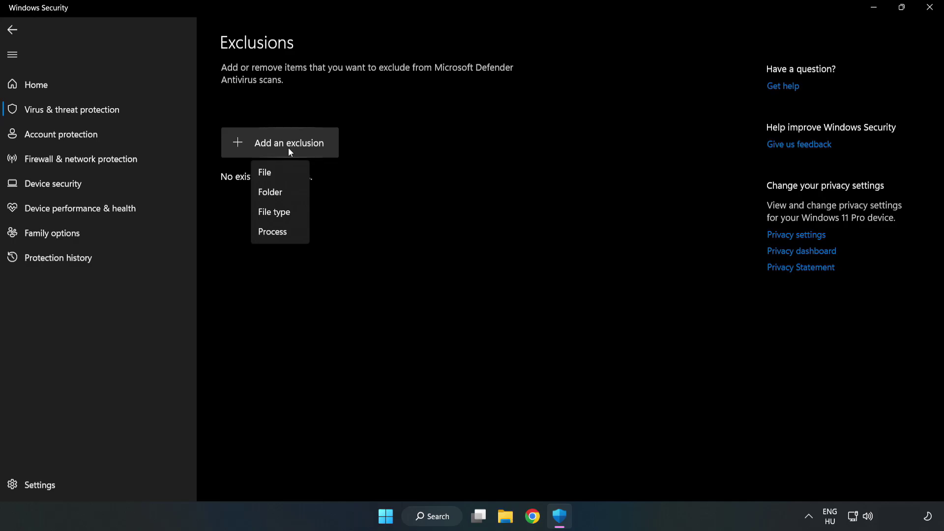
{"action": "left_click", "coordinate": [269, 175]}
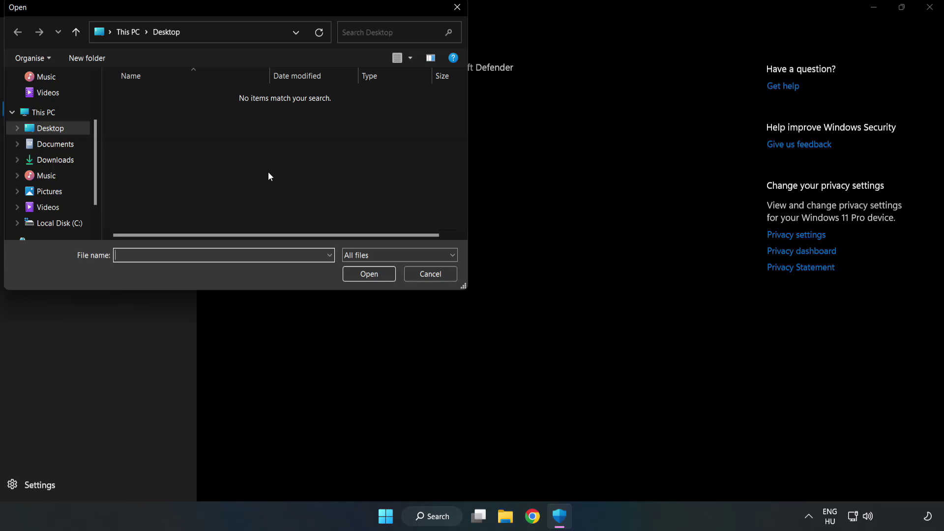
- Browse to C:\Program Files (x86)\NOT WORKING APP and select the app shortcut to exclude
{"action": "left_click_drag", "start_coordinate": [255, 9], "coordinate": [434, 105]}
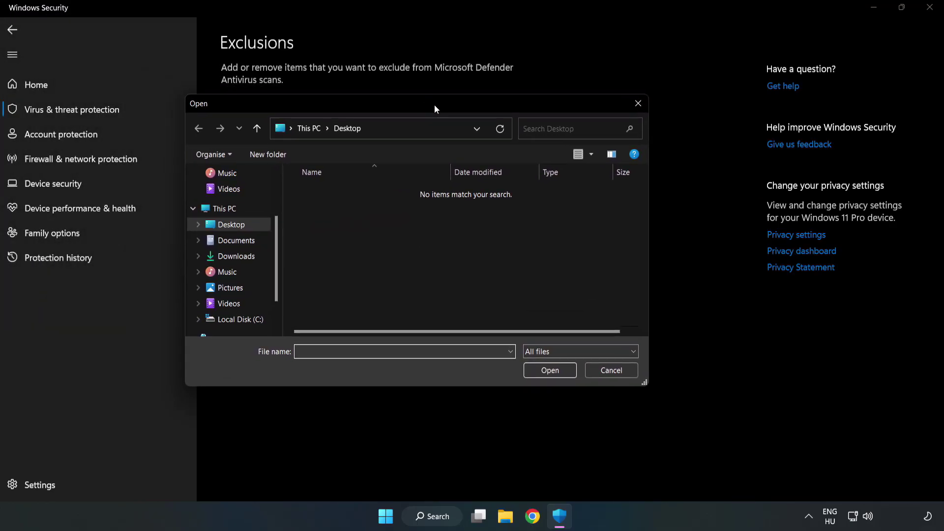
{"action": "left_click", "coordinate": [242, 320]}
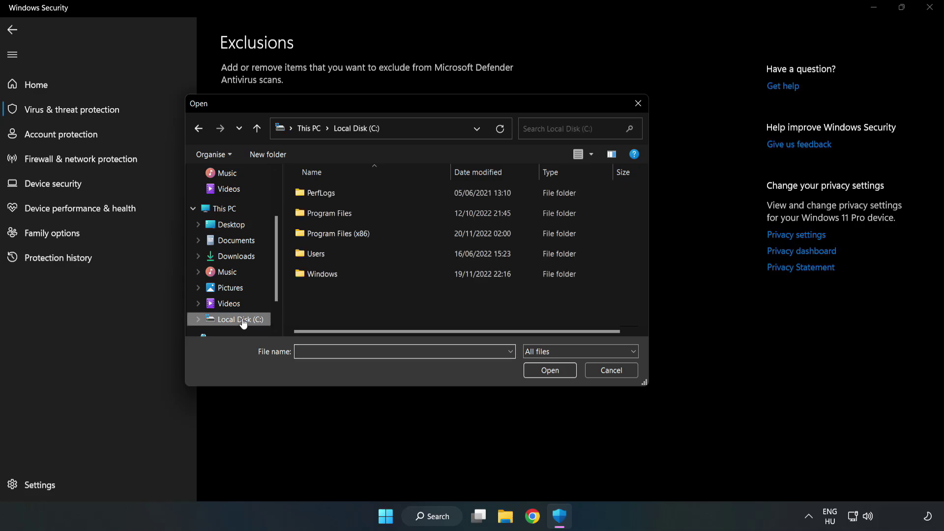
{"action": "double_click", "coordinate": [371, 235]}
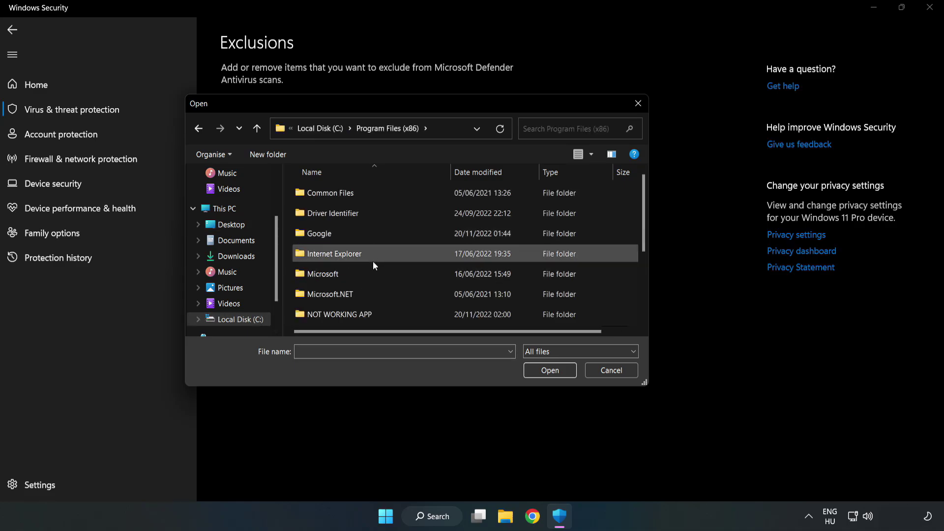
{"action": "double_click", "coordinate": [371, 312]}
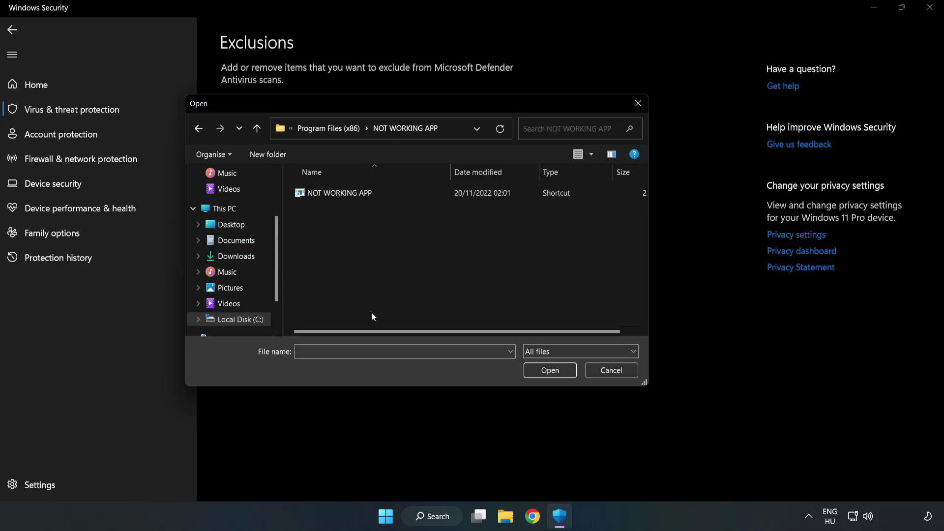
{"action": "left_click", "coordinate": [331, 192]}
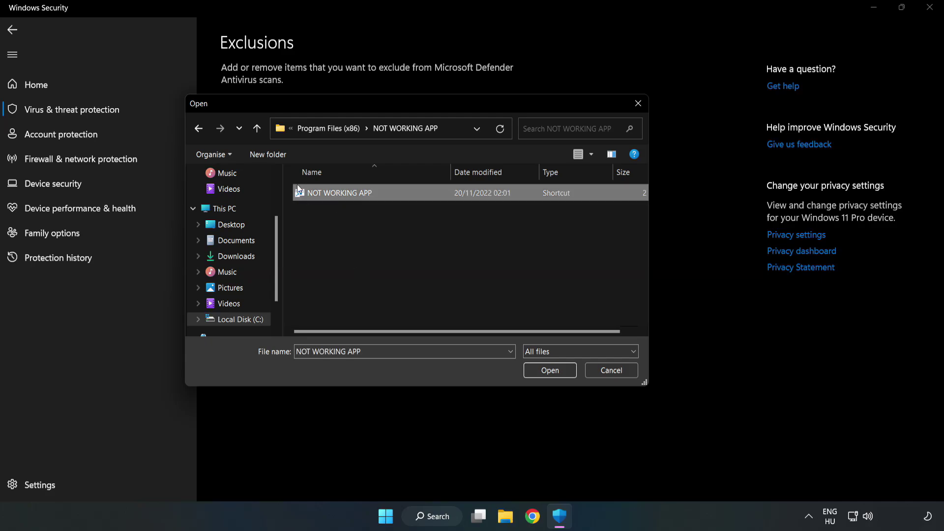
{"action": "left_click", "coordinate": [549, 372]}
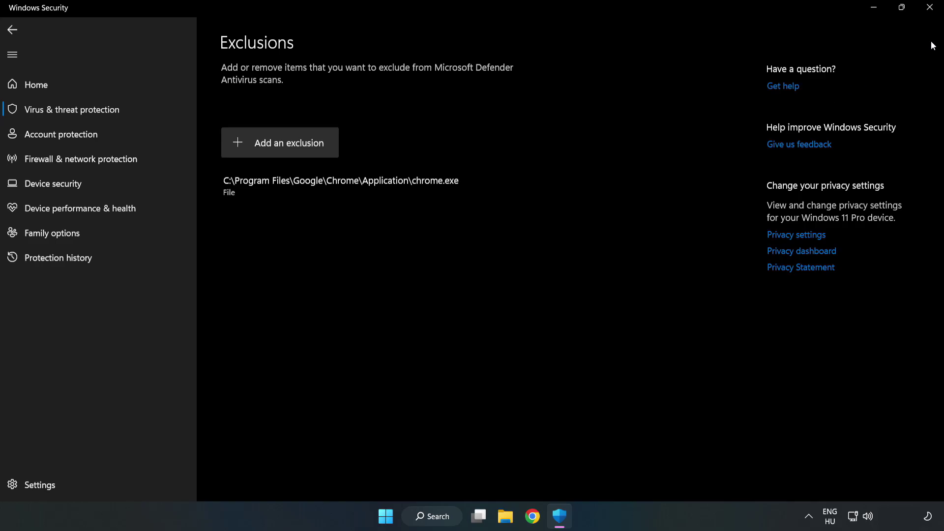
- Close the Windows Security window and bring up the Start menu's power options for restarting
{"action": "left_click", "coordinate": [928, 13]}
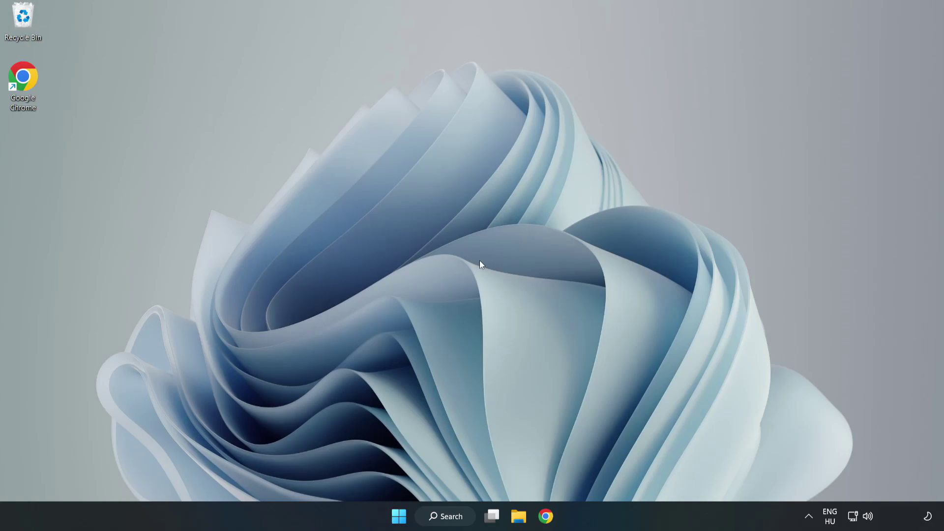
{"action": "left_click", "coordinate": [400, 517]}
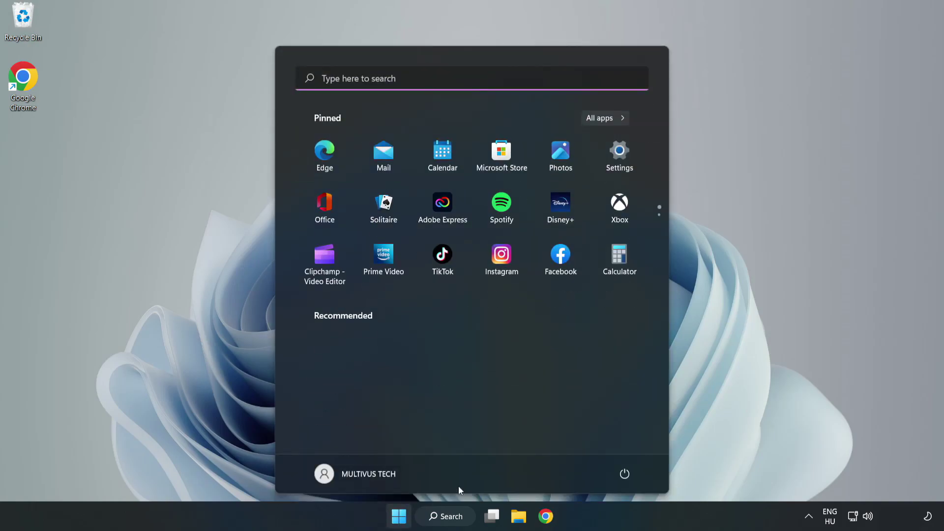
{"action": "left_click", "coordinate": [626, 474]}
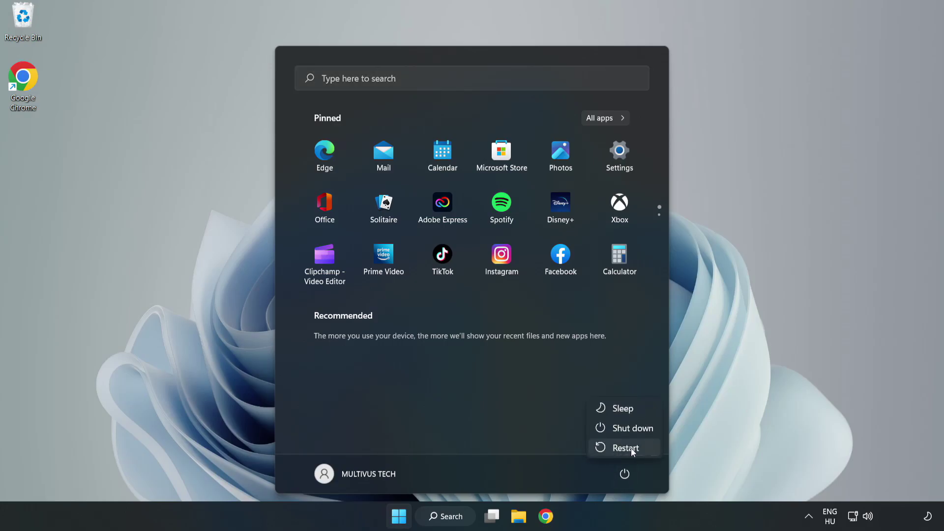